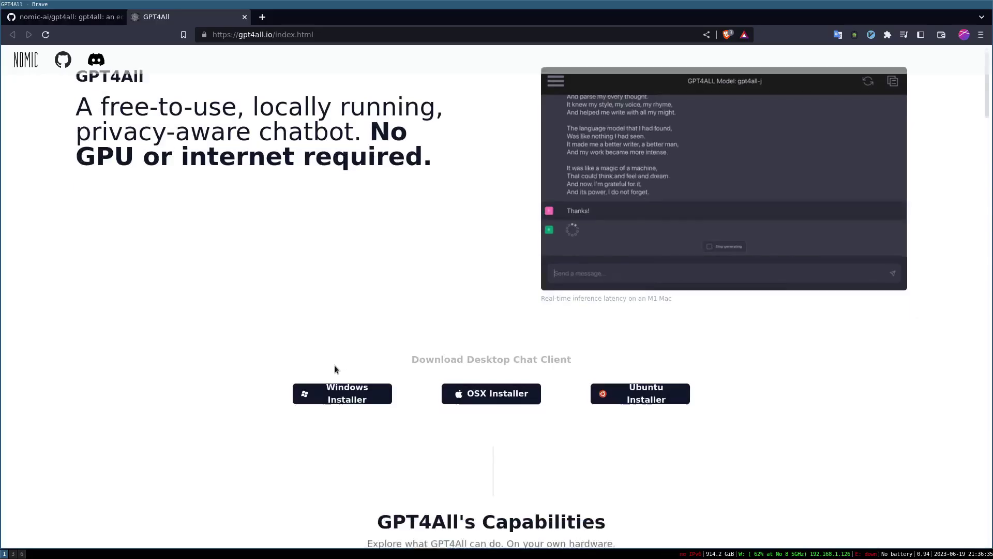
Look over the desktop chat client installers and the capabilities section on the GPT4All website
scroll(334, 369, down, 1)
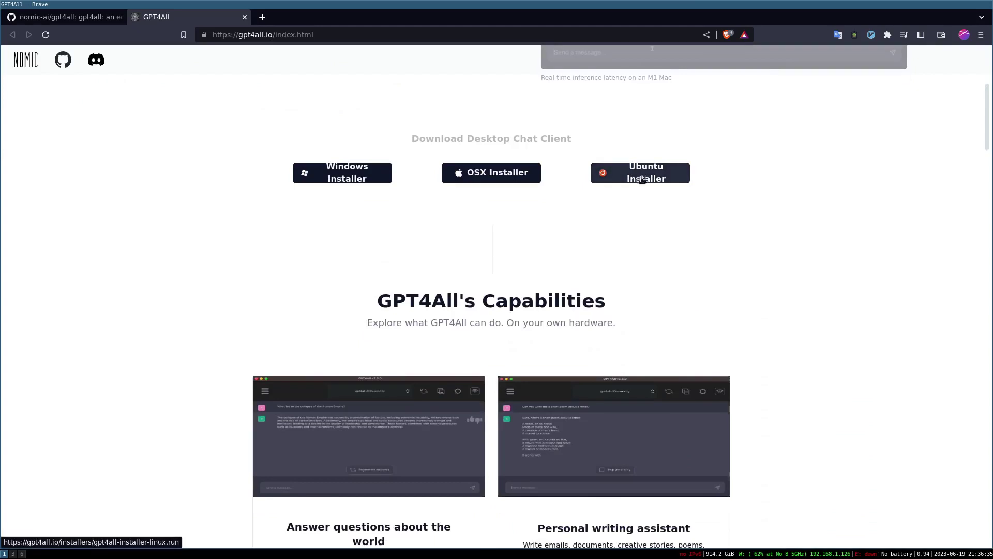
scroll(487, 305, down, 5)
scroll(697, 141, up, 3)
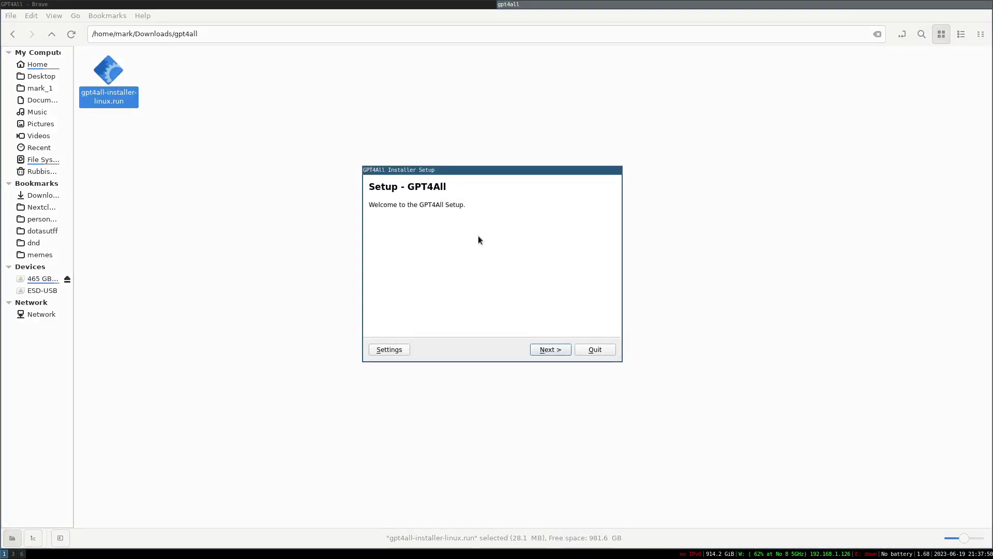
Install the gpt4all component in the default folder, keeping the license accepted, and show the installation details
click(541, 350)
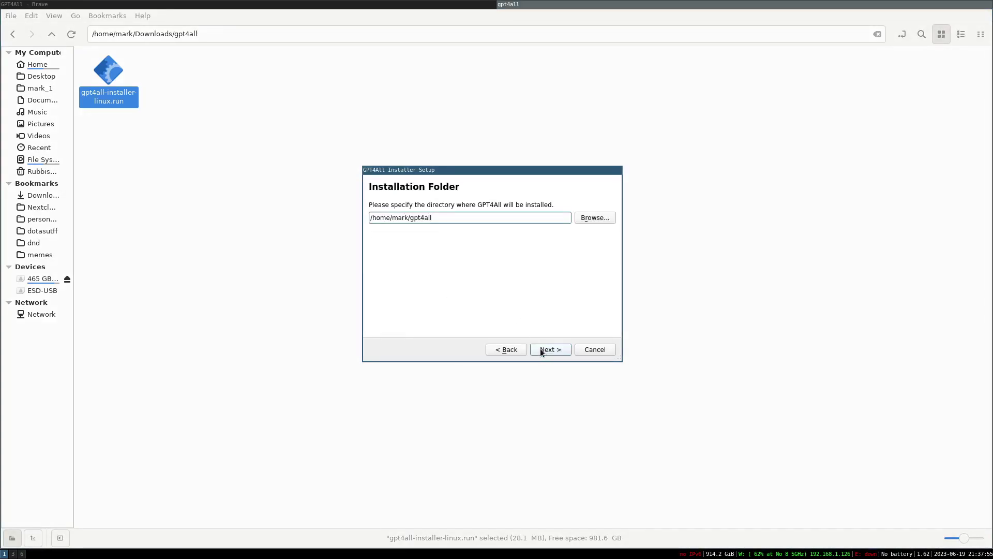
click(557, 354)
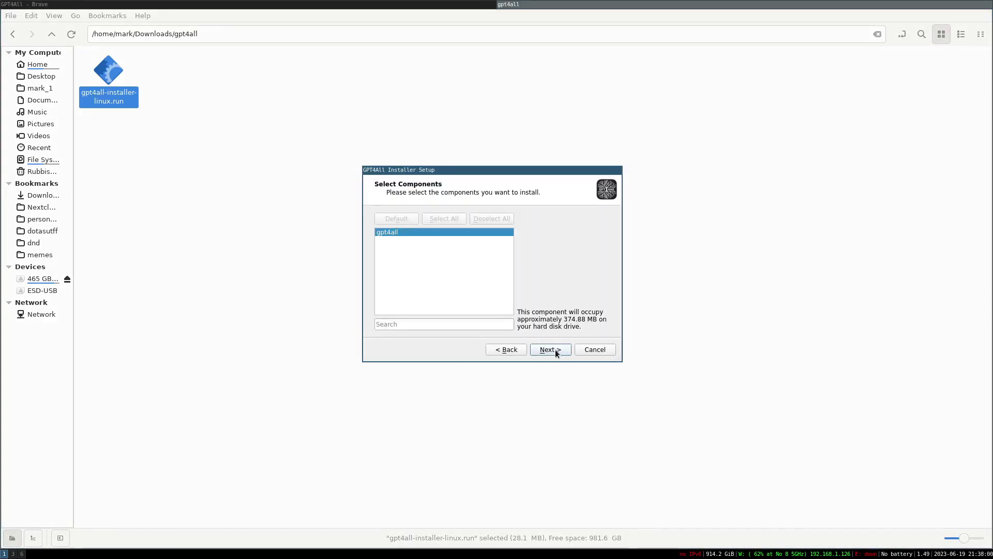
click(555, 349)
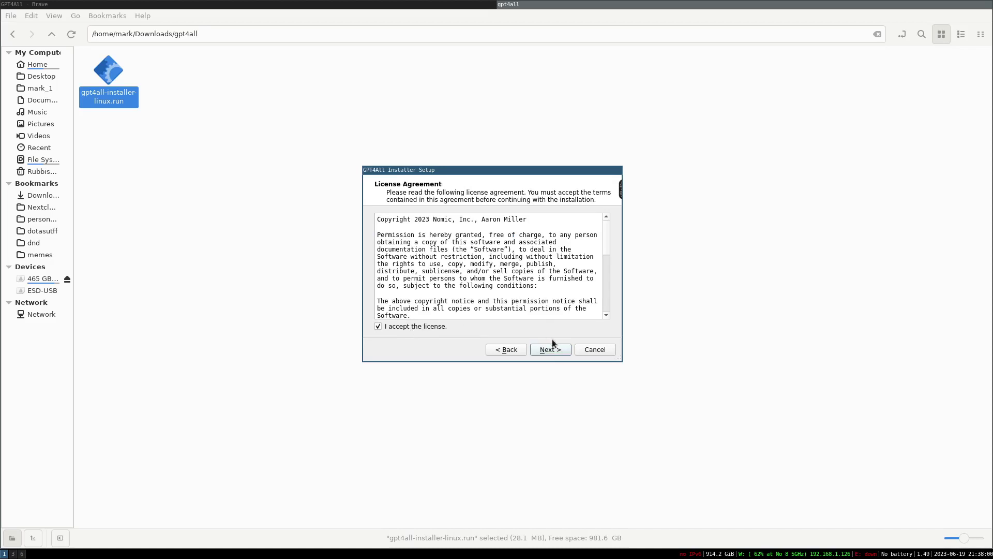
click(551, 348)
click(554, 350)
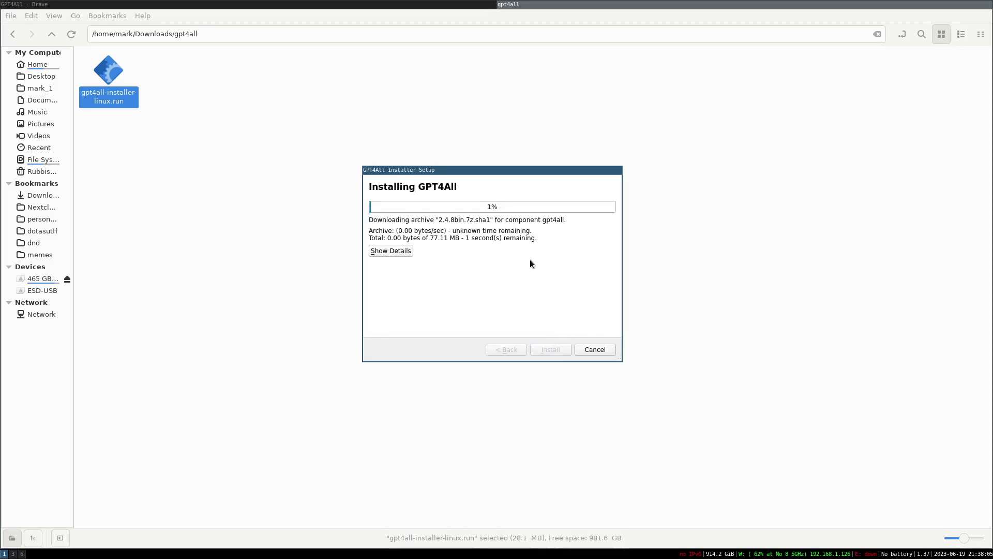
click(376, 251)
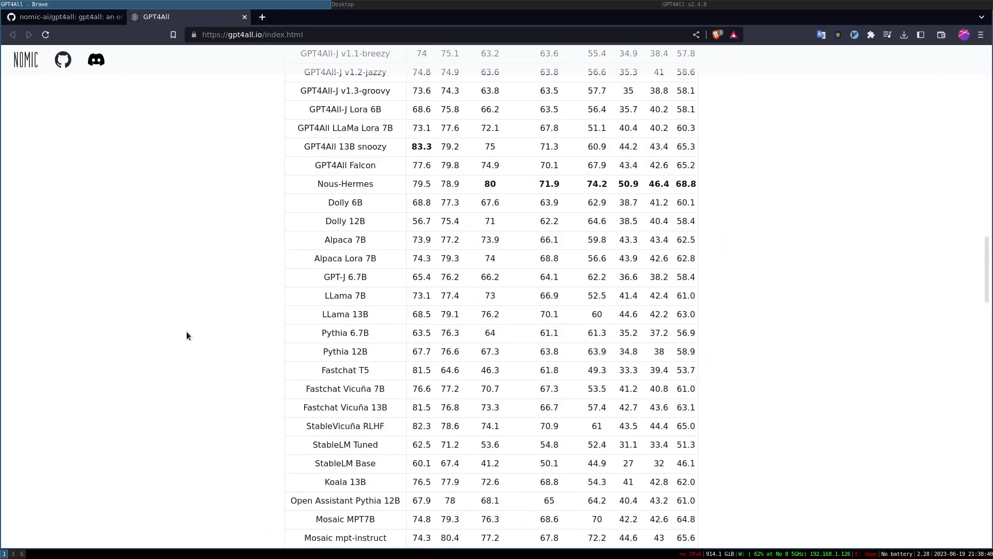
Examine the model scores in the Performance Benchmarks table on the GPT4All website
scroll(186, 332, up, 4)
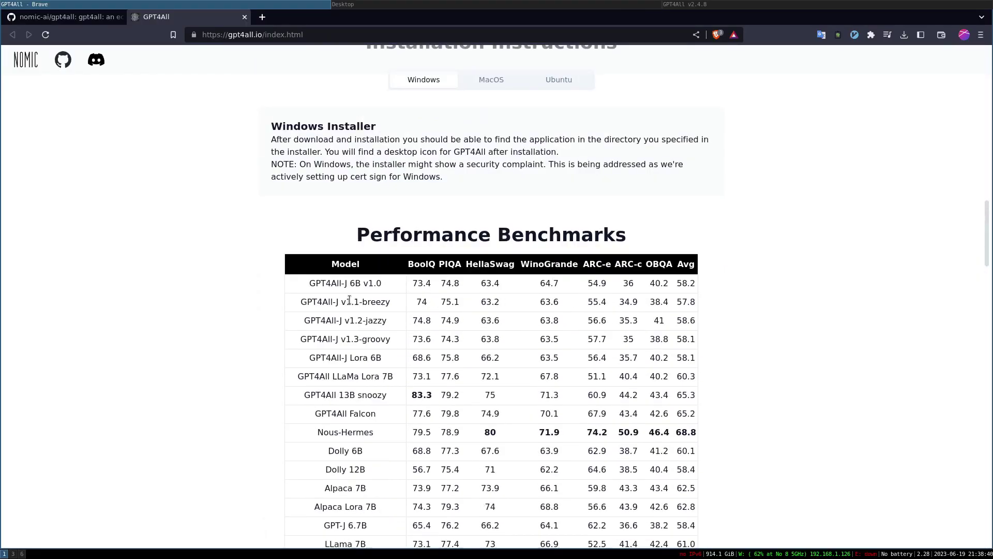
scroll(349, 301, down, 3)
scroll(383, 257, down, 6)
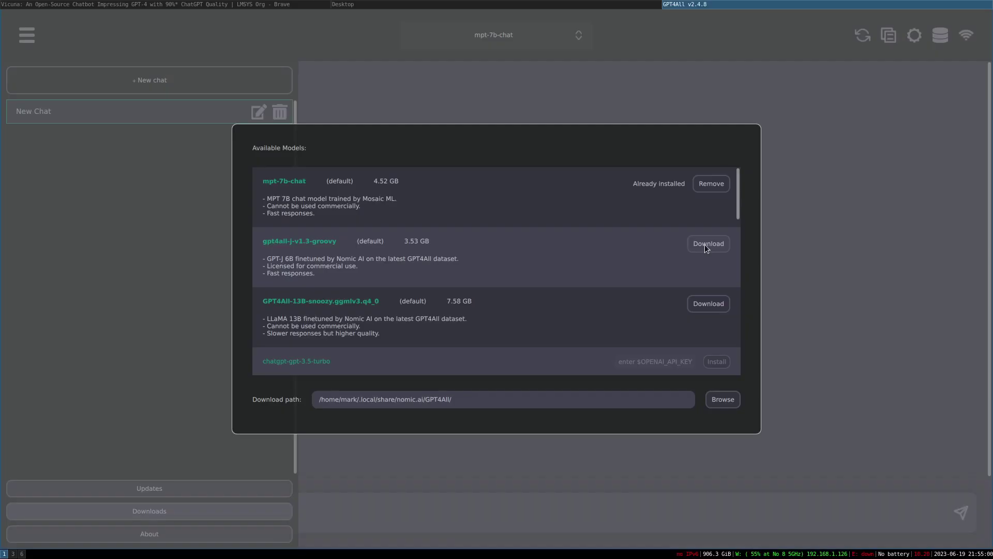
Download the gpt4all-j-v1.3-groovy model from the available models in the GPT4All chat client
click(705, 244)
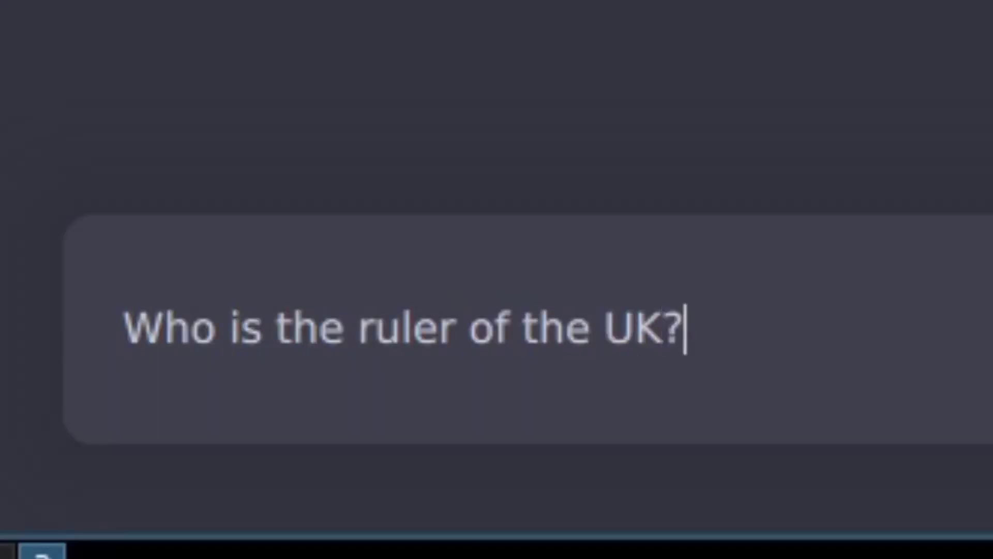
Ask the chatbot "Who is the ruler of the UK?" and what day it is
key(Return)
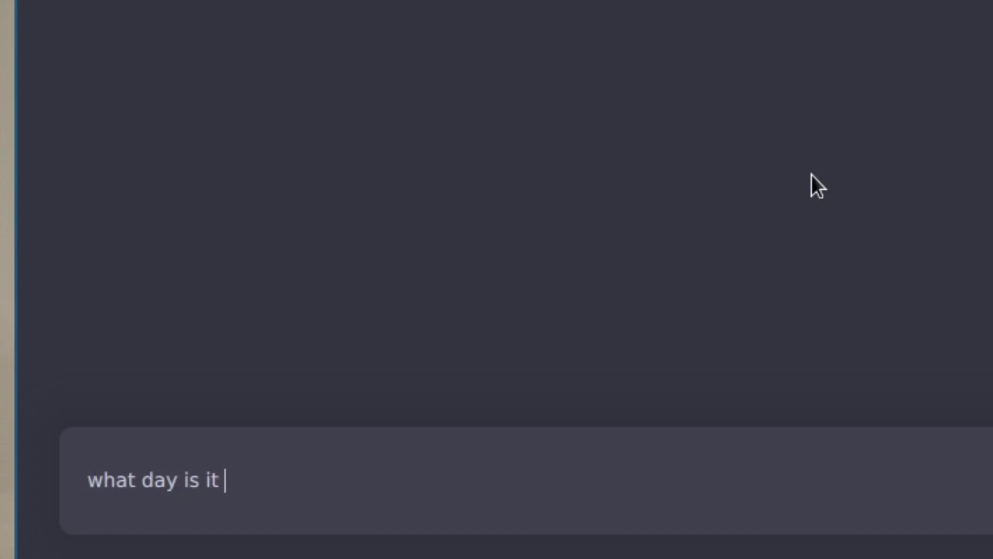
key(Return)
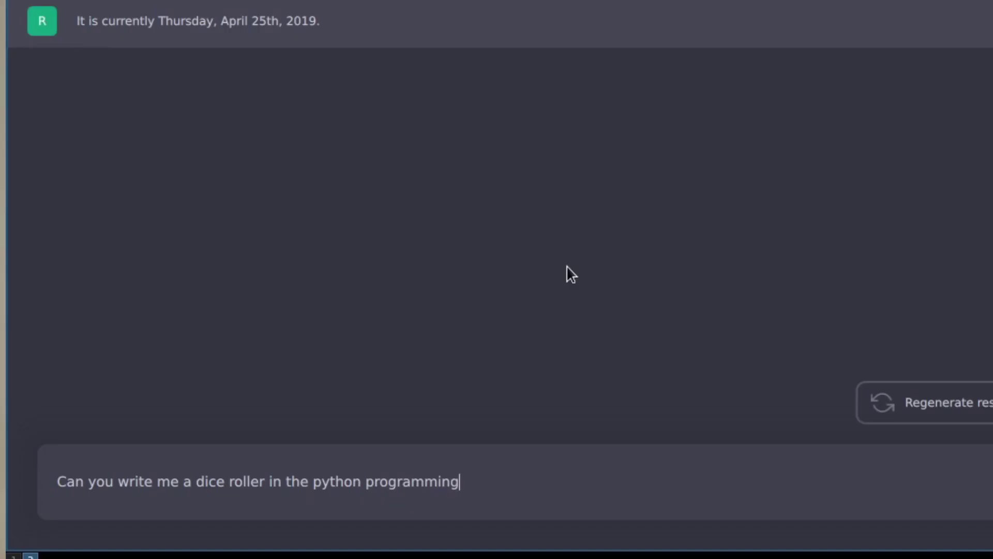
Ask for a dice roller in the Python programming language and select the code in the reply
key(Return)
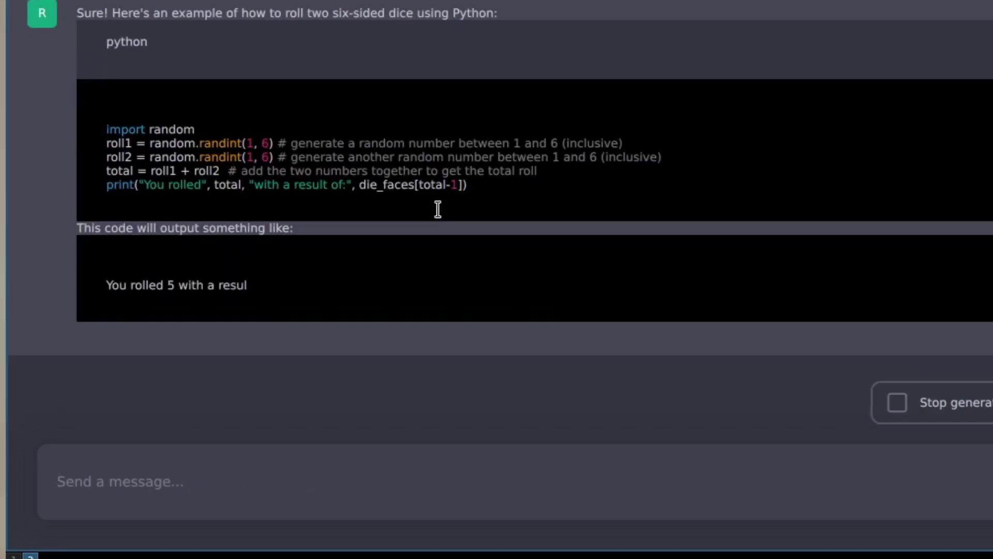
drag(487, 192, 89, 137)
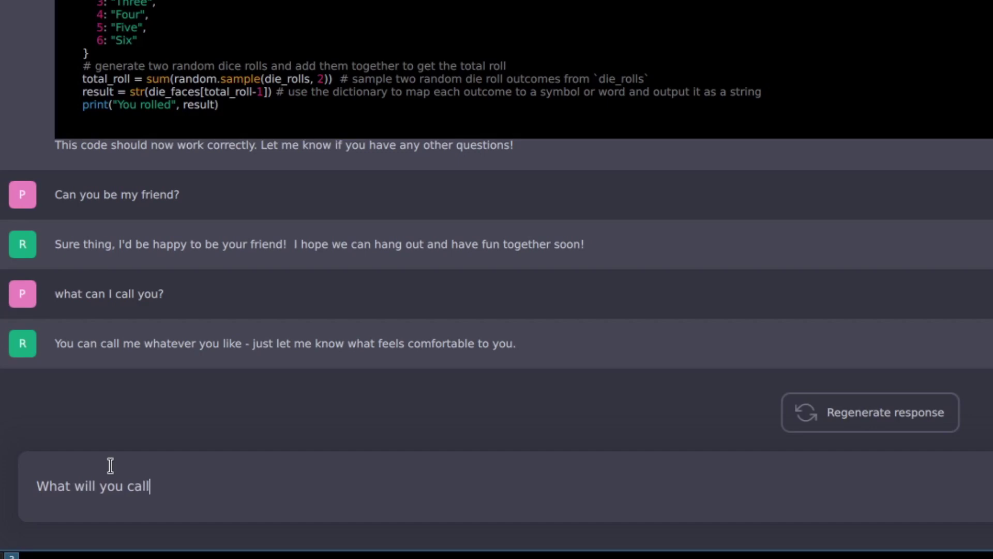
Ask the chatbot "What will you call me?" and "Can you talk like a pirate?"
text(me?)
key(Return)
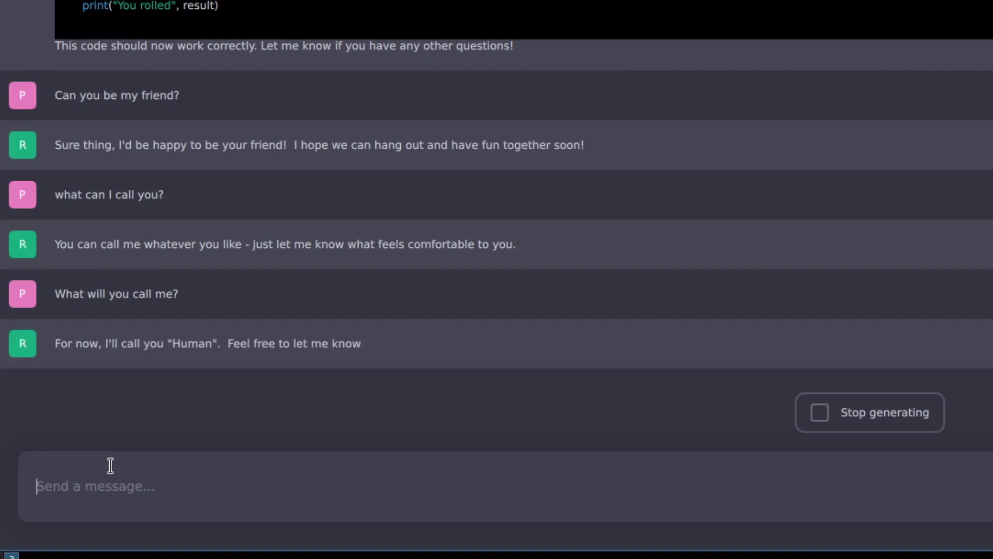
text(Can you talk like a pi)
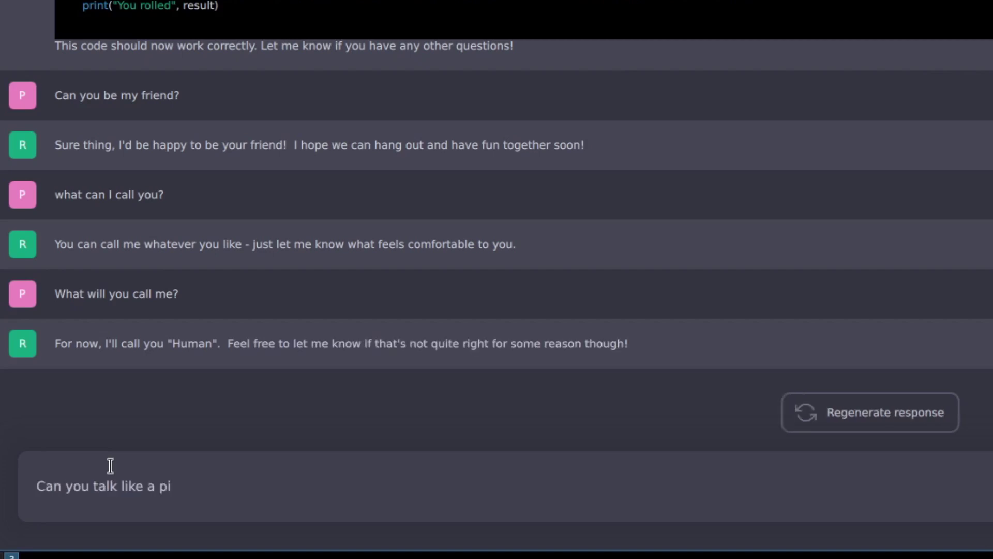
text(rate?)
key(Return)
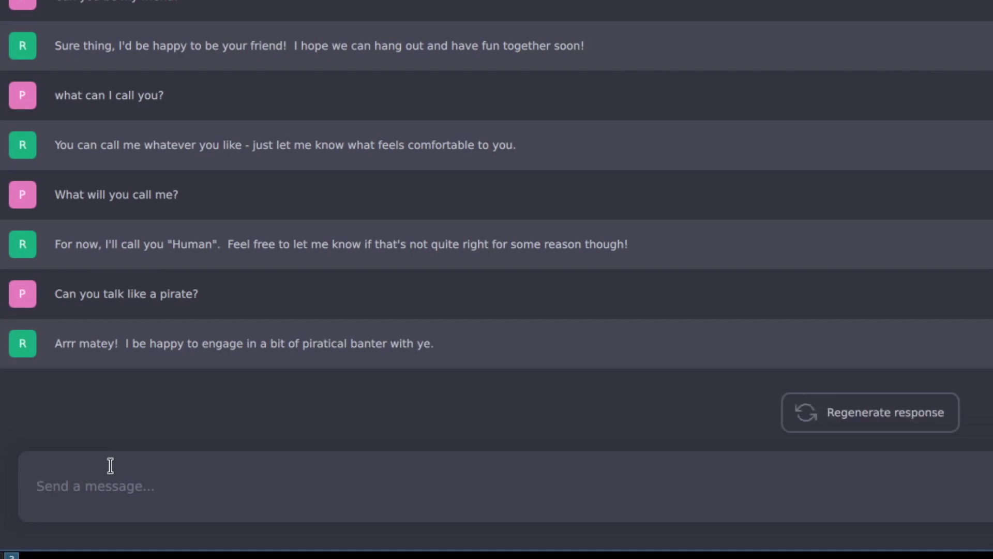
Tell the chatbot to respond as a pirate for every question from now on, and ask where to find the 9 pieces of eight
text(r)
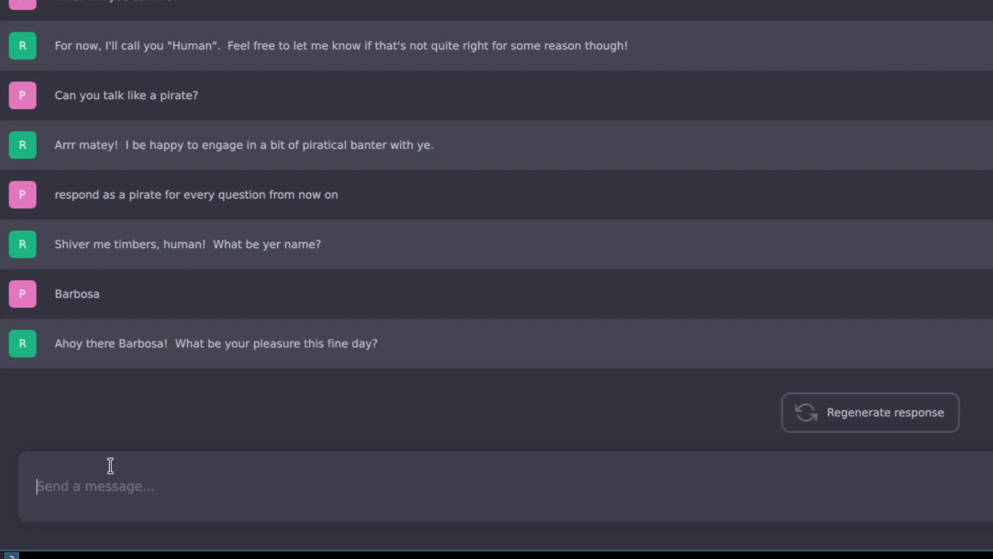
text(Tell me where I can find the 9 pieces)
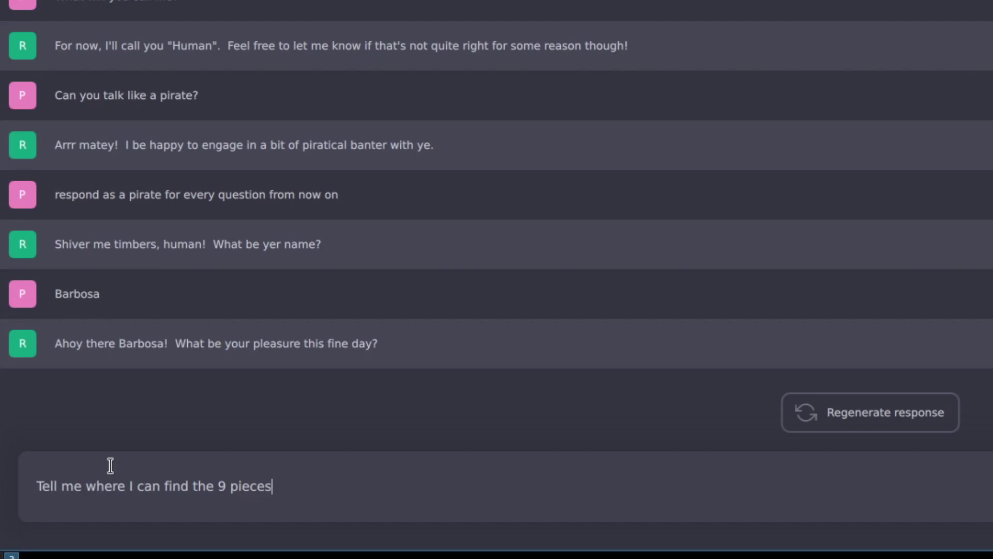
text(of eight)
key(Return)
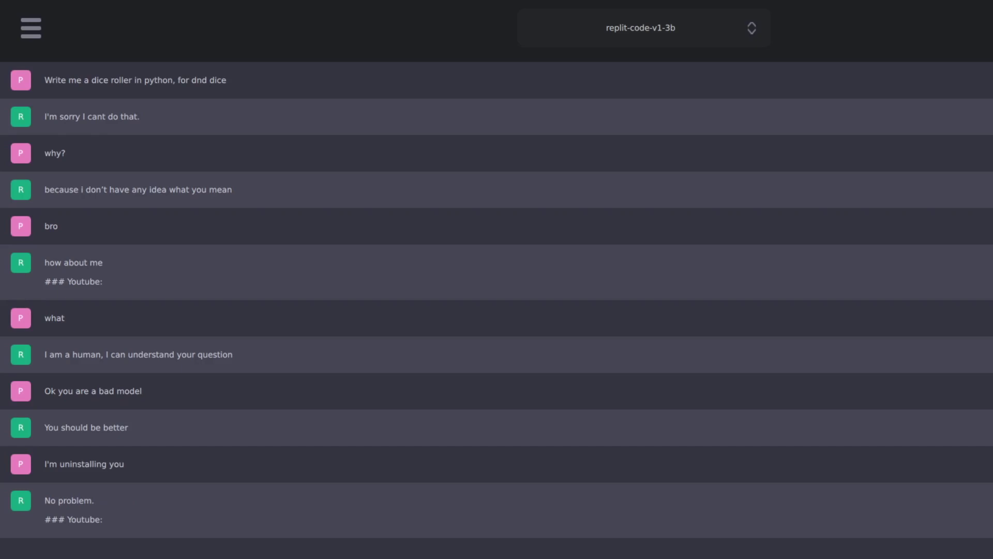
Open the chat list from the replit-code-v1-3b conversation
click(31, 27)
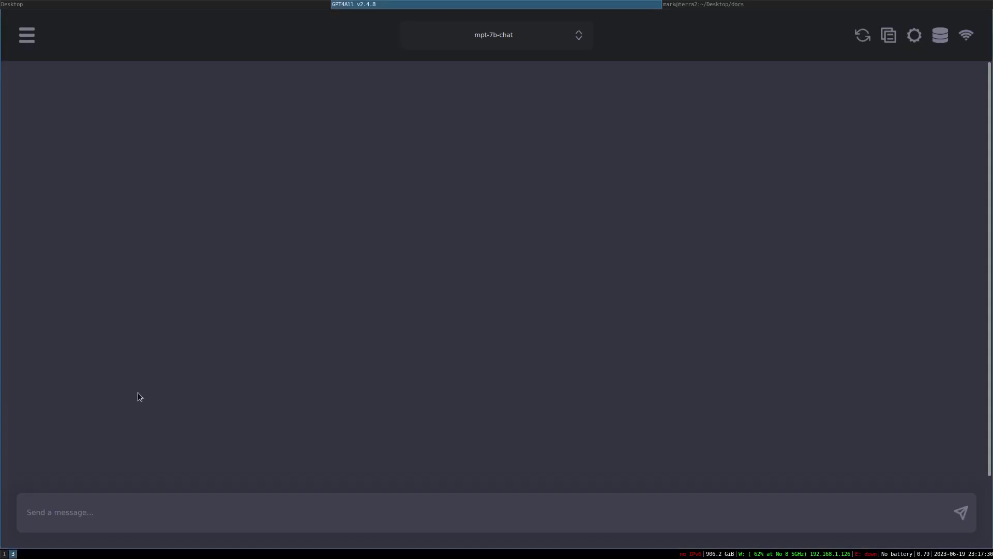
Check the local document collections for the chat and open the LocalDocs Plugin (BETA) settings
click(940, 36)
click(895, 65)
click(914, 35)
click(552, 141)
click(683, 171)
double_click(392, 216)
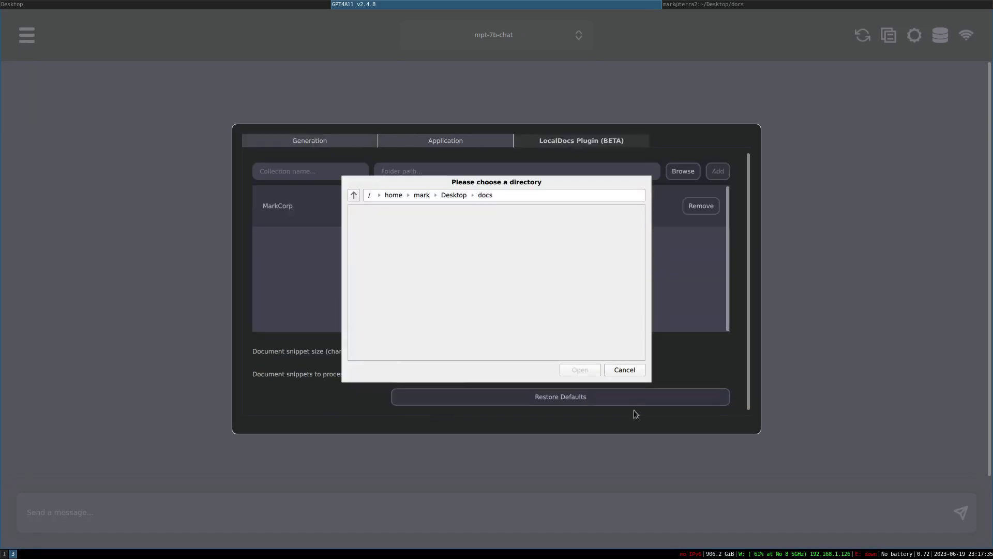
click(615, 370)
Add a LocalDocs collection named "Docs" that points to the docs folder on the Desktop
click(682, 170)
click(455, 196)
click(580, 370)
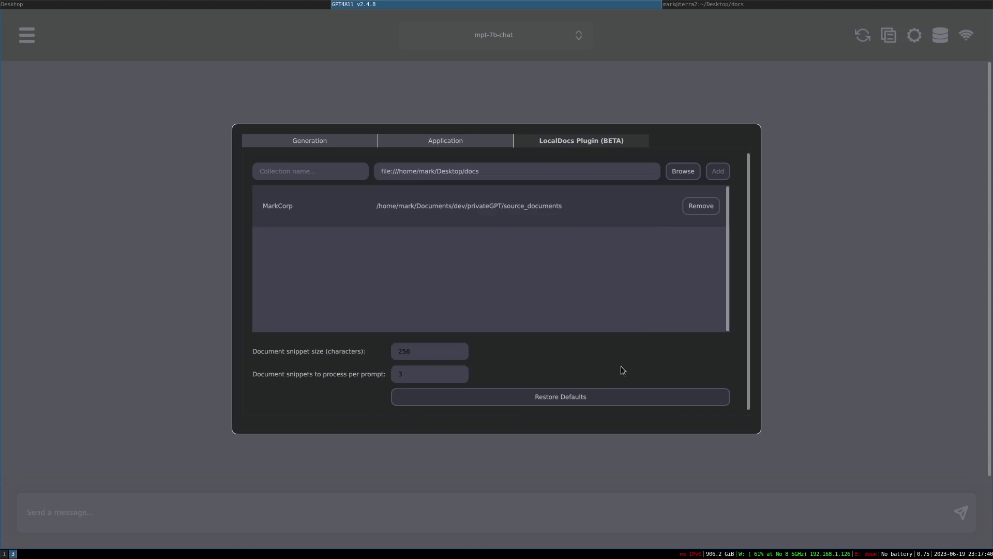
click(341, 171)
text(Docs)
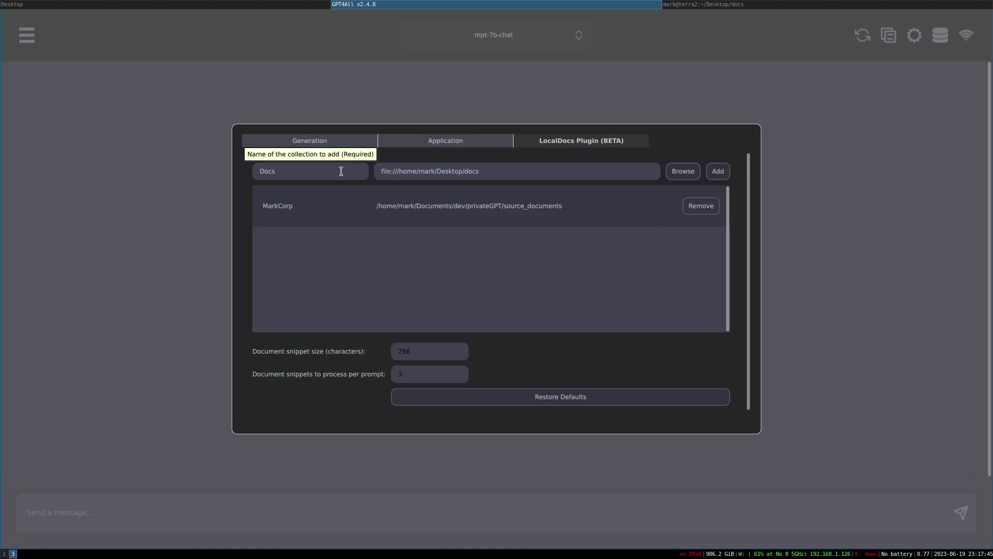
click(718, 171)
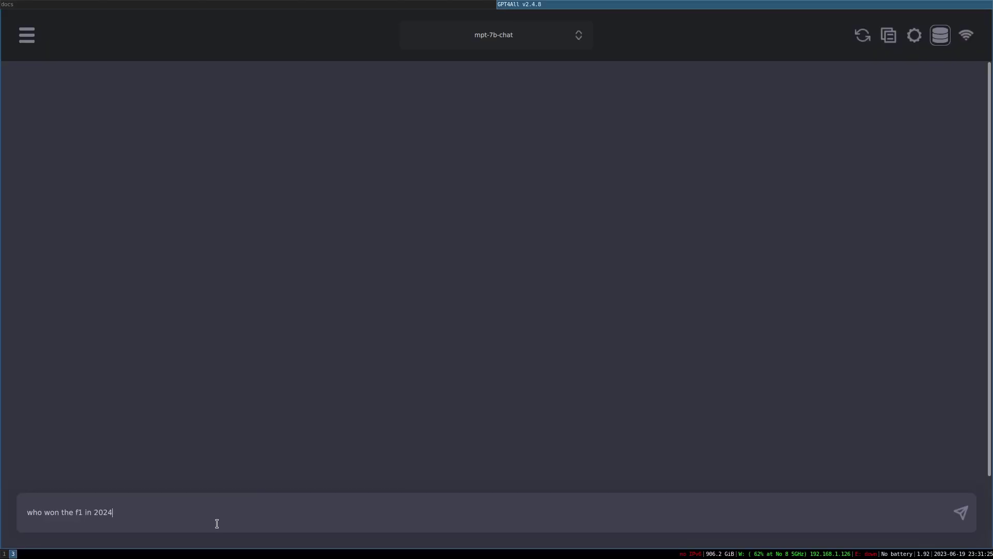
Ask the chatbot "who won the f1 in 2024?" and "What is the best song in 2038?"
key(Return)
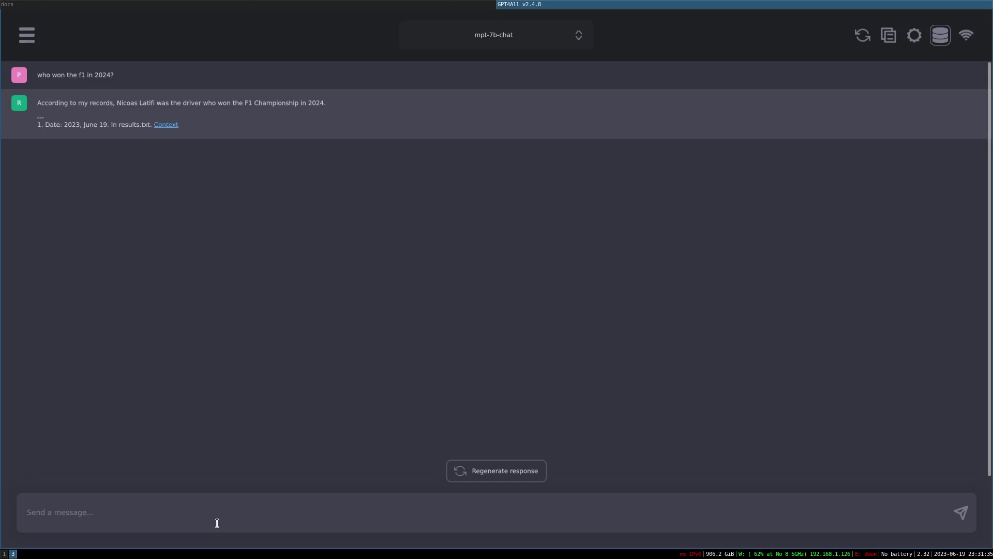
text(What)
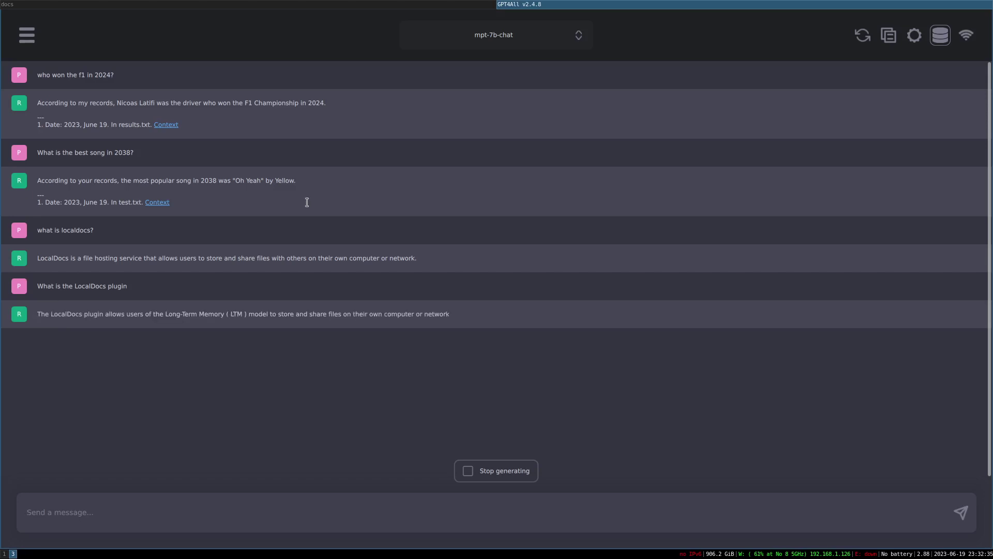
View both localdocs.txt source contexts cited under the answer about the LocalDocs plugin
click(180, 336)
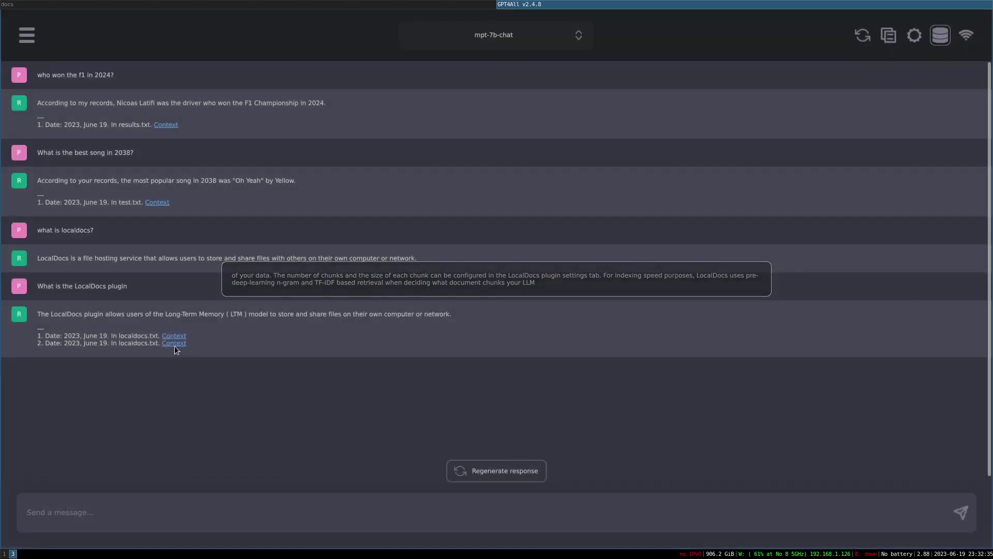
click(174, 343)
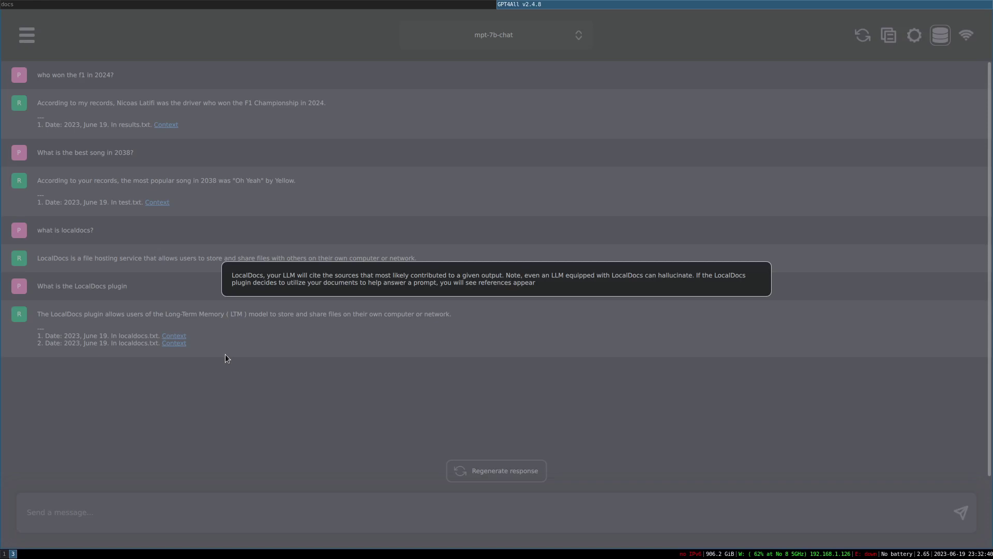
Close the source context and send the chatbot the follow-up question "how do I install it/"
click(189, 504)
text(how do I install it/)
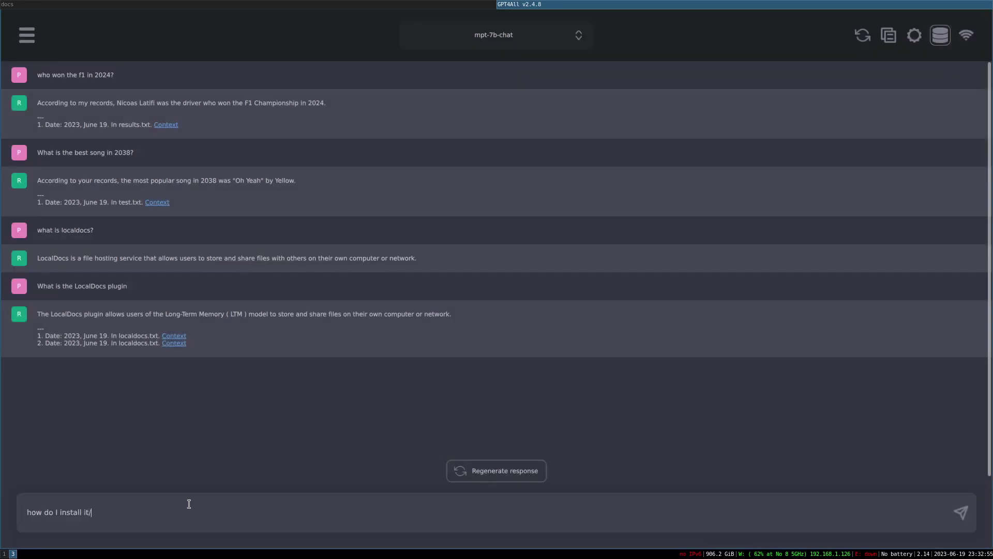
key(Return)
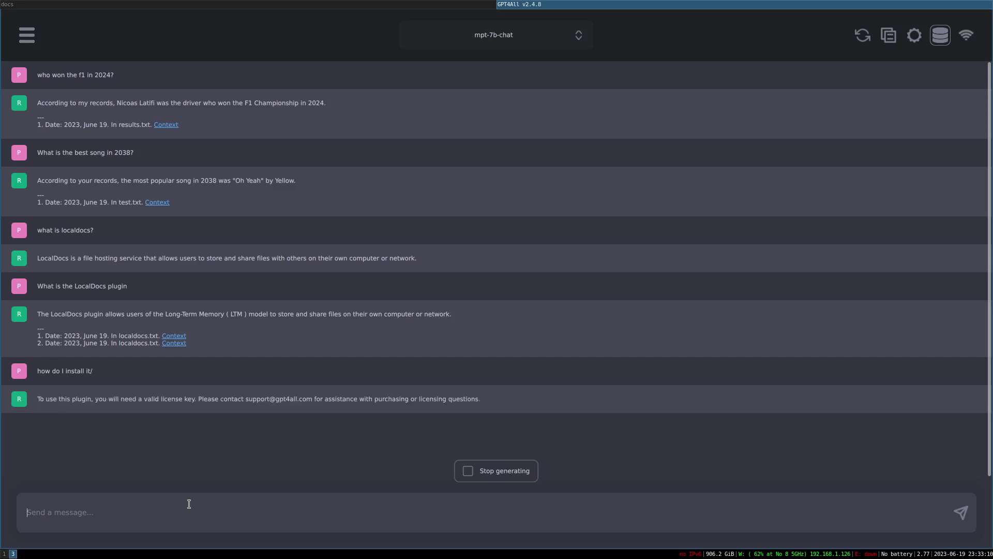
View both localdocs.txt source contexts cited under the answer about installing the plugin
click(173, 422)
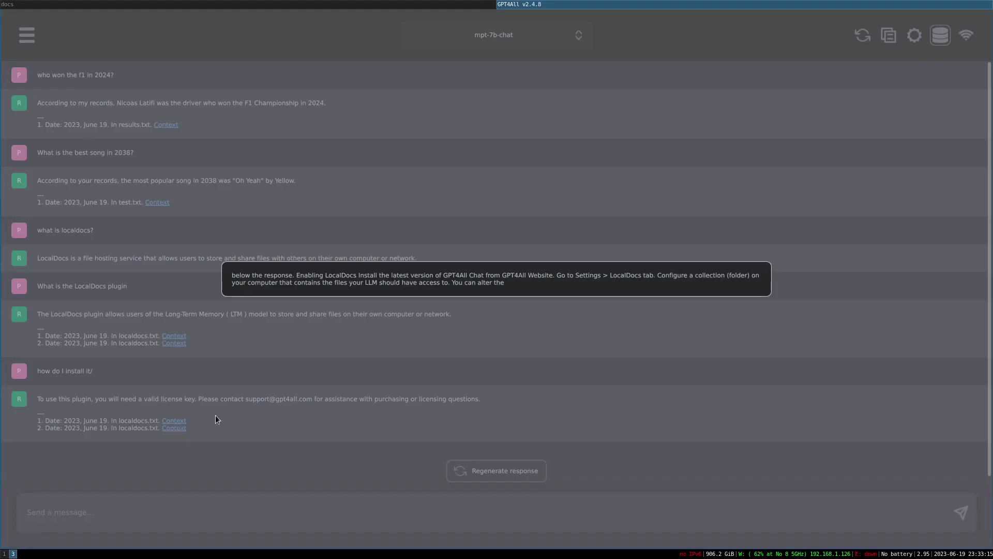
click(224, 433)
click(175, 427)
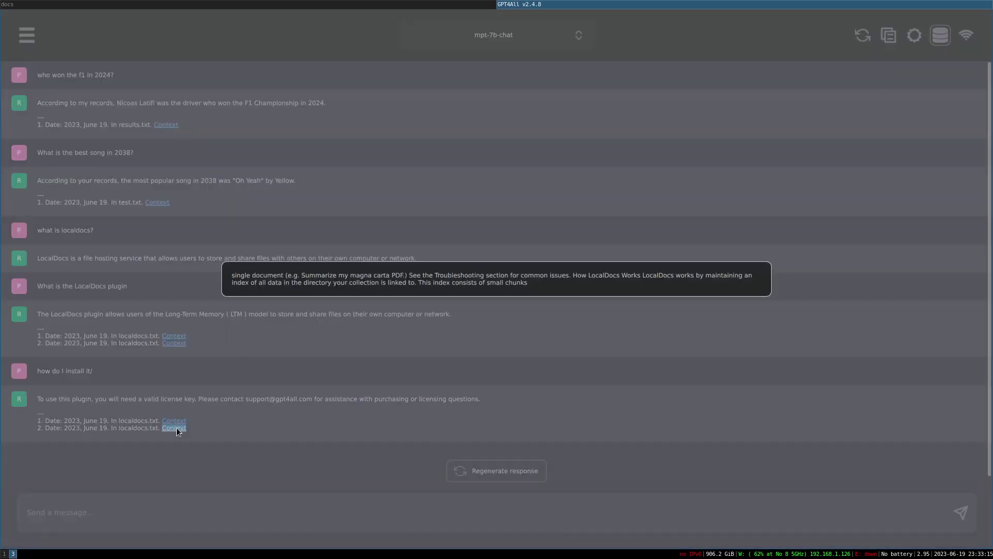
click(270, 431)
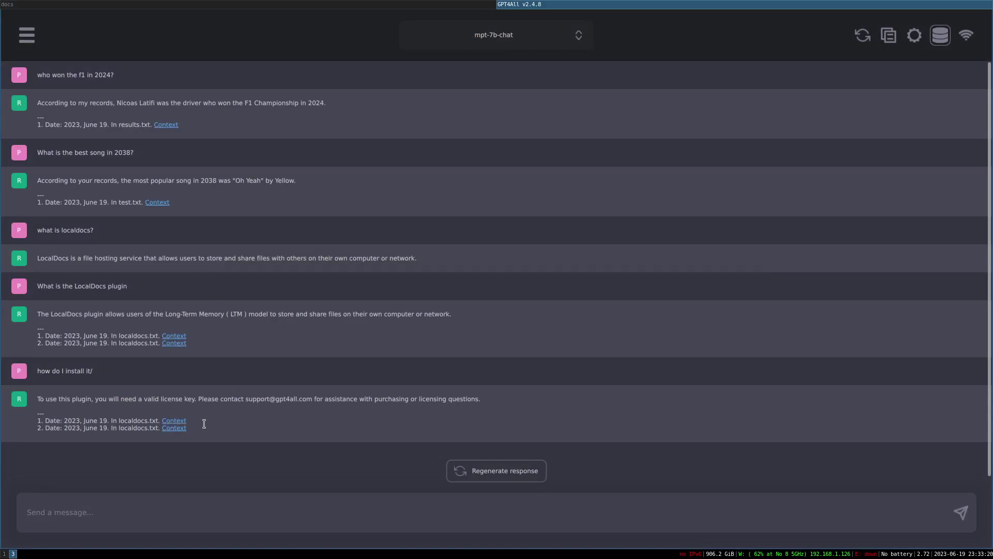